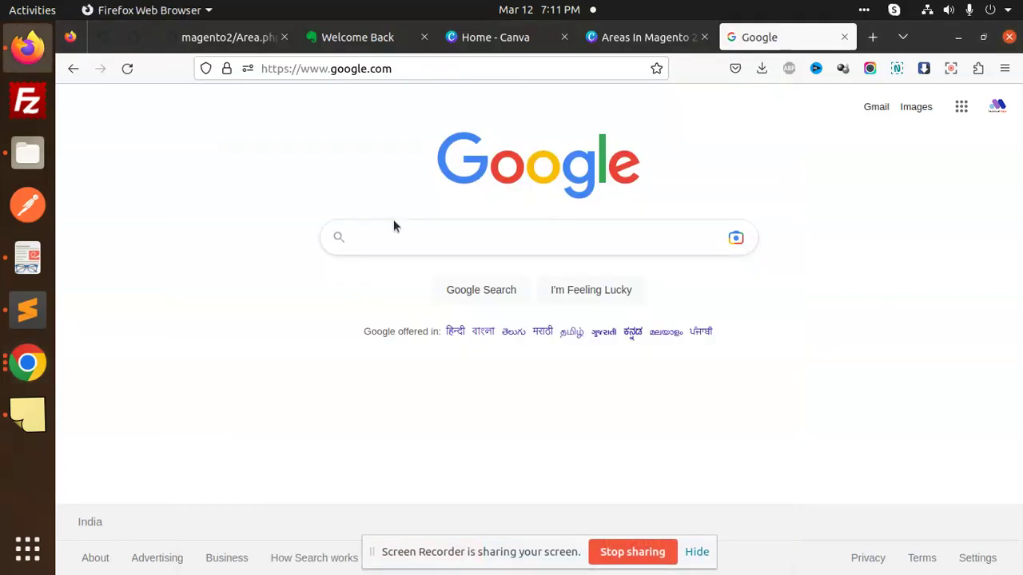
Bring up the Magento directory notes, then switch to the file manager on project-community-edition.
left_click(28, 310)
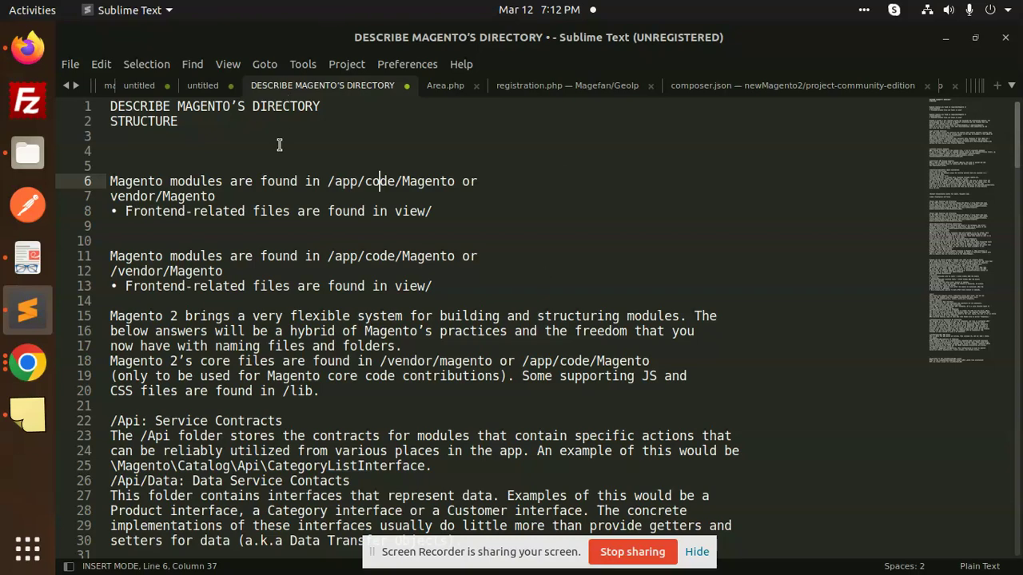
left_click(28, 153)
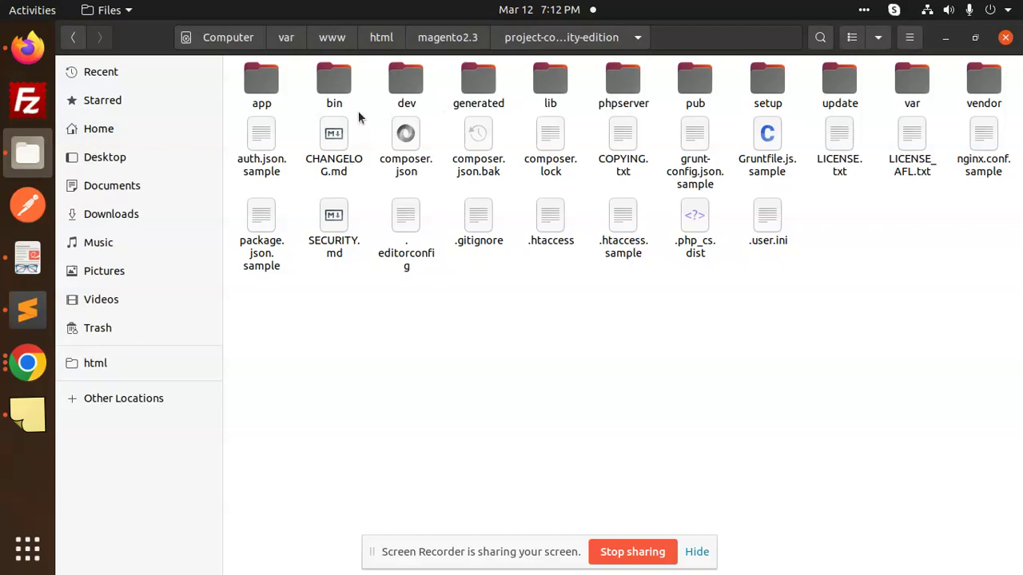
Browse from html into the magentonew project's app/code folder to view its modules.
left_click(385, 40)
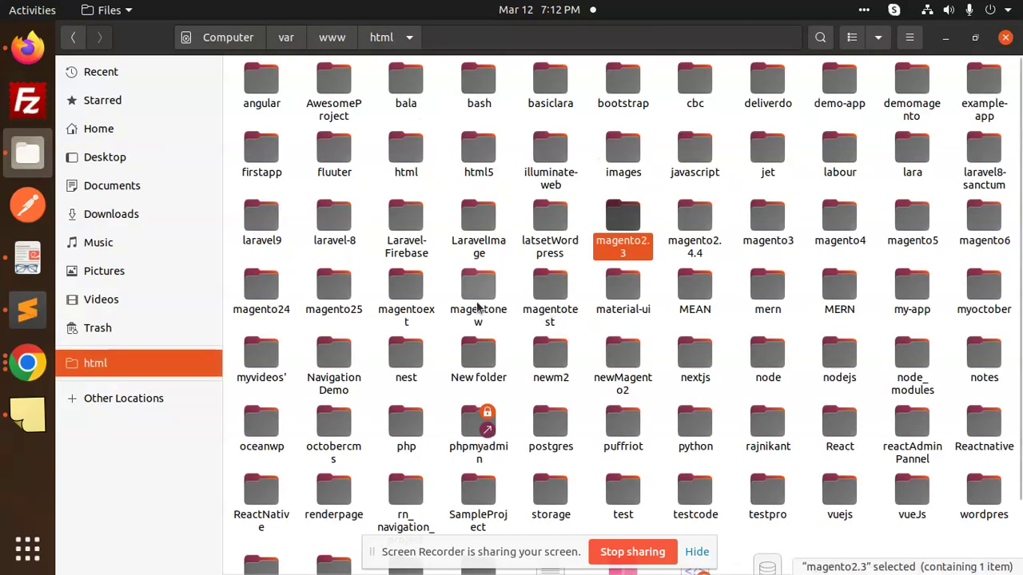
double_click(479, 295)
double_click(269, 85)
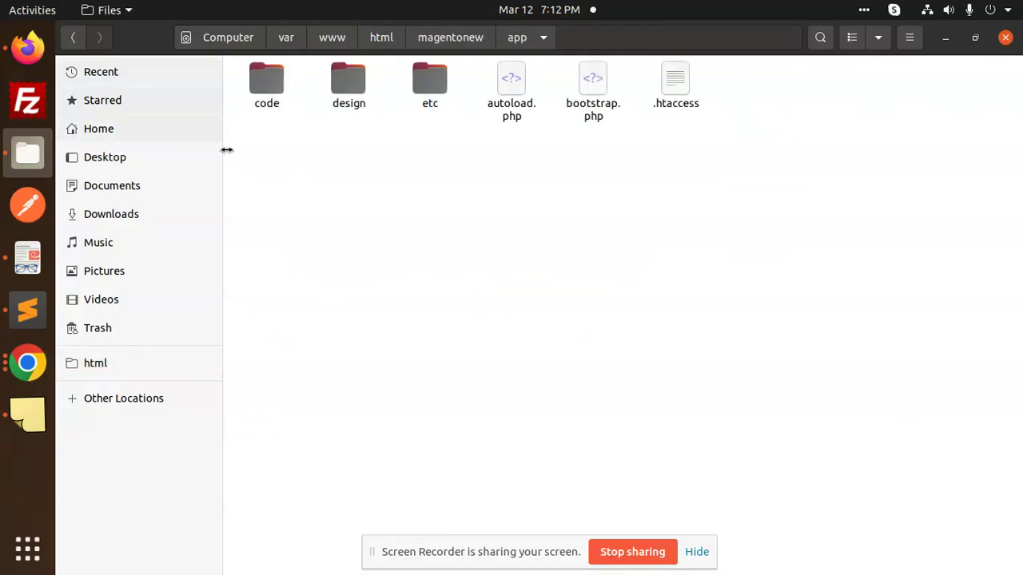
double_click(268, 106)
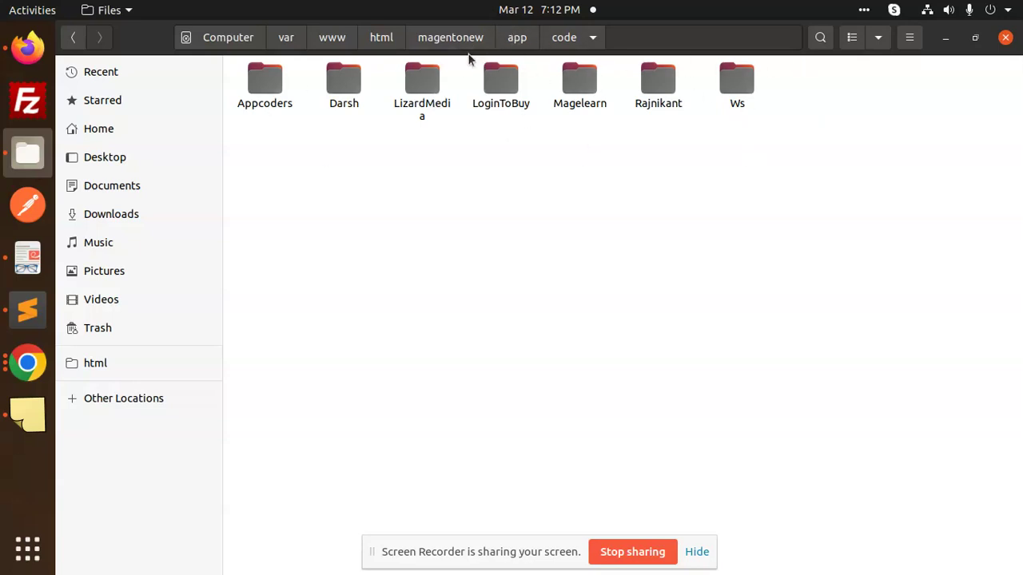
Return to magentonew and open vendor > sparsh > the advanced sorting extension folder.
left_click(447, 38)
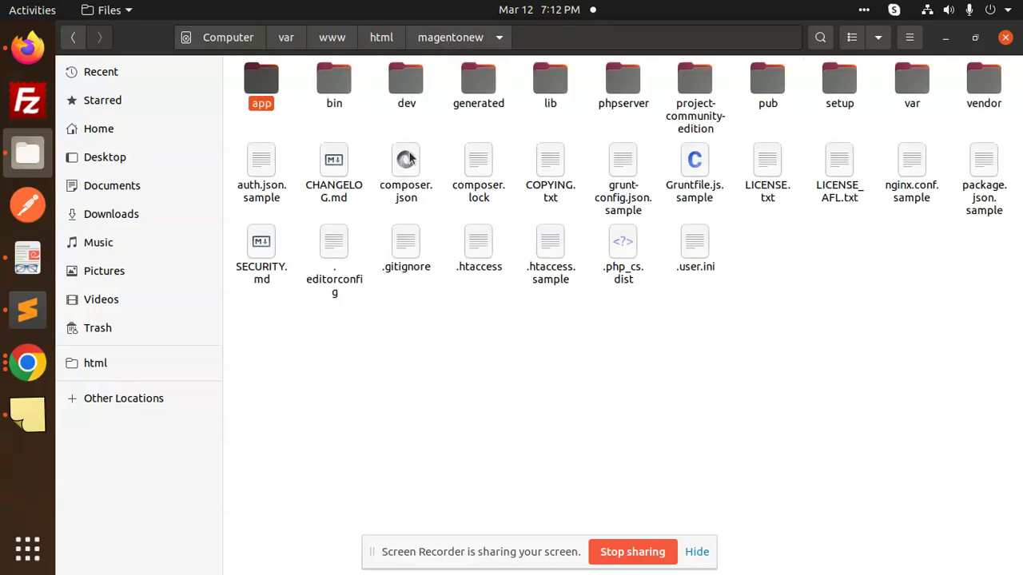
double_click(976, 86)
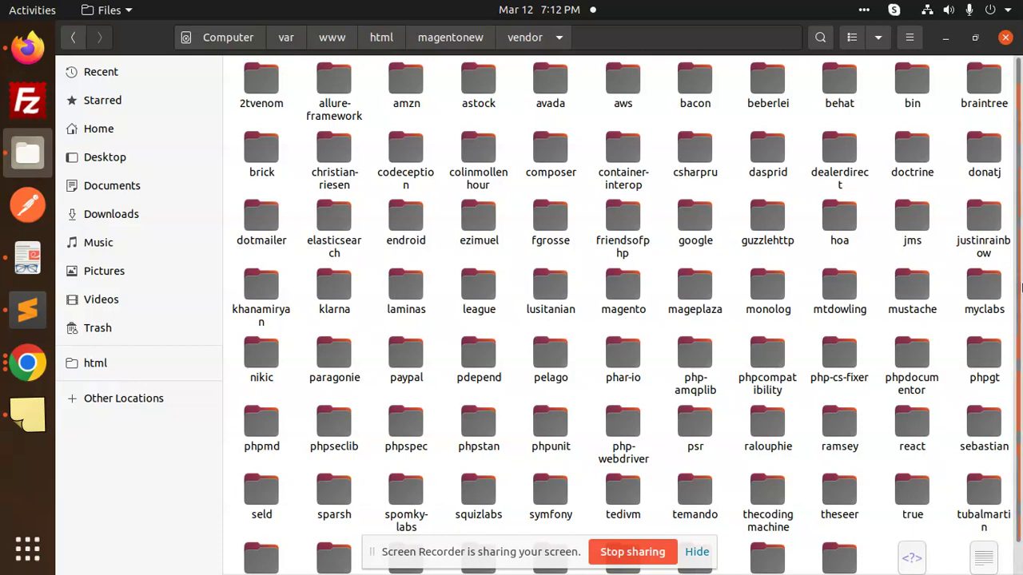
scroll(1020, 288, "down", 1)
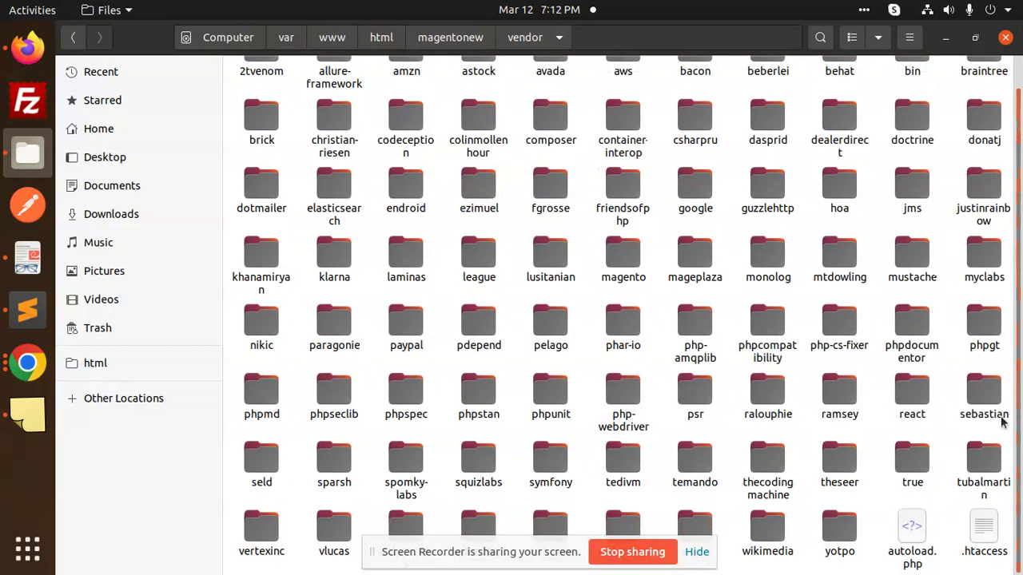
double_click(337, 484)
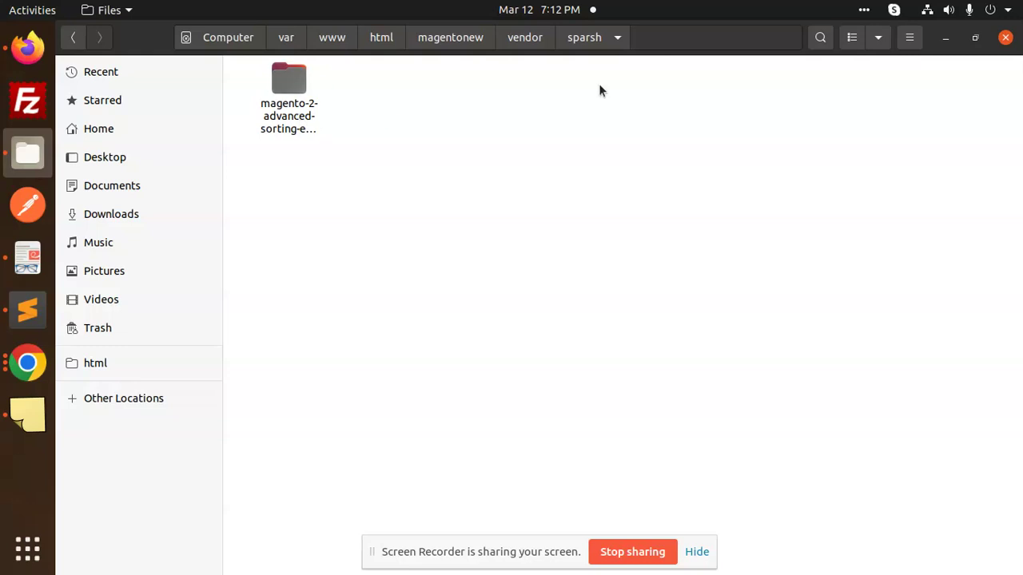
double_click(263, 128)
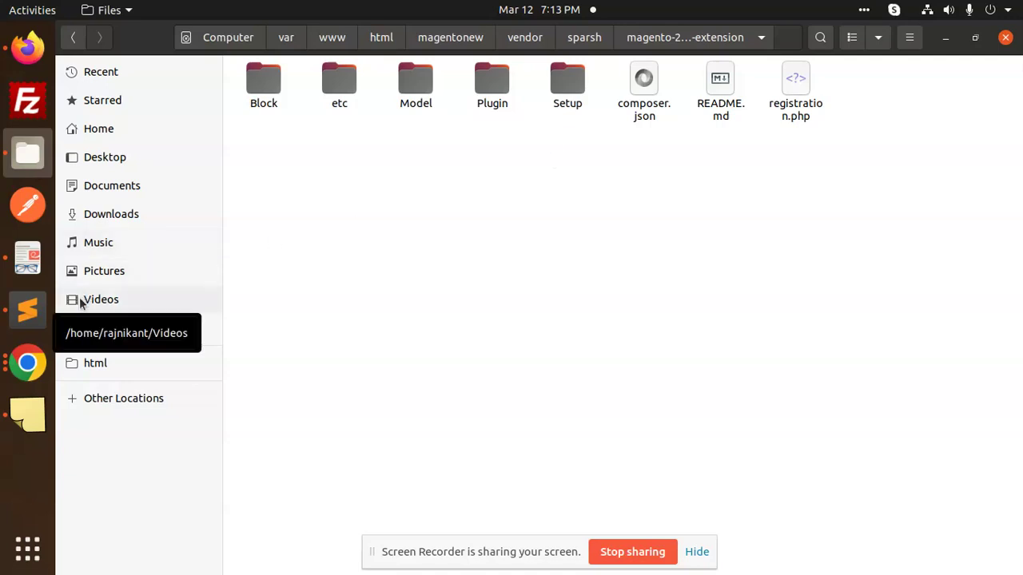
Bring the Sublime Text DESCRIBE MAGENTO'S DIRECTORY notes to the front.
left_click(28, 307)
left_click(253, 256)
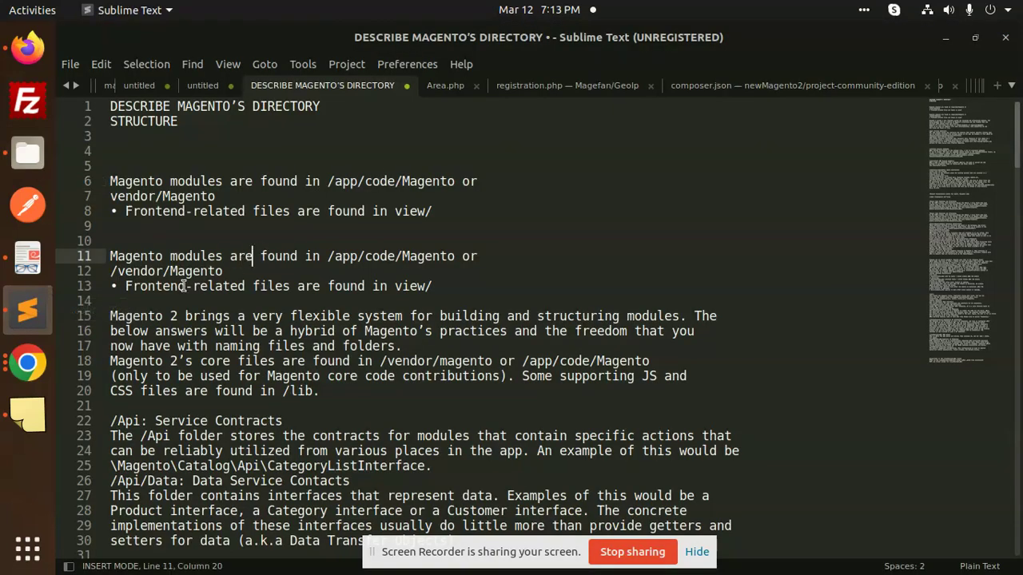
left_click(253, 283)
left_click_drag(449, 226, 112, 165)
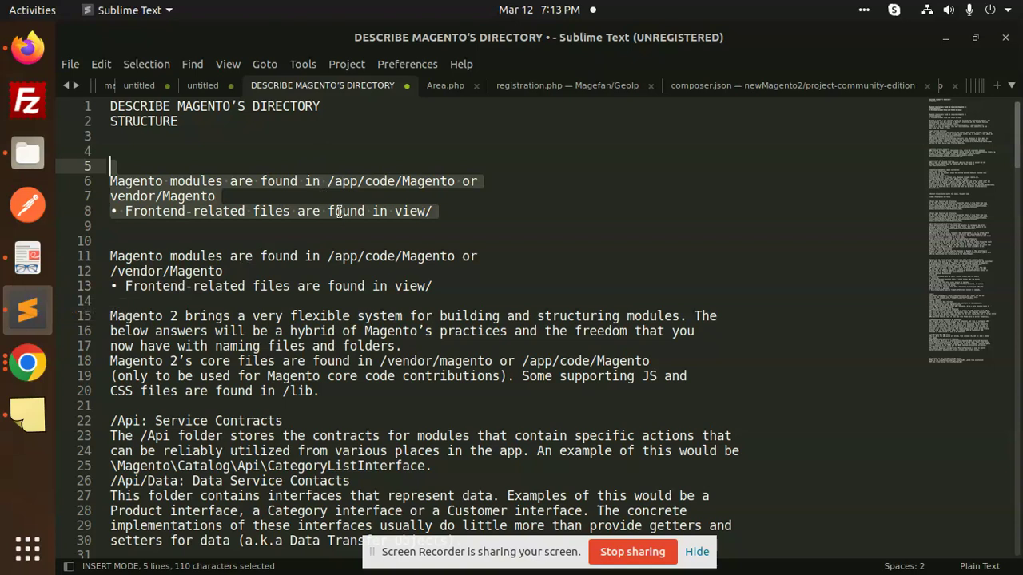
left_click(342, 211)
left_click(454, 222)
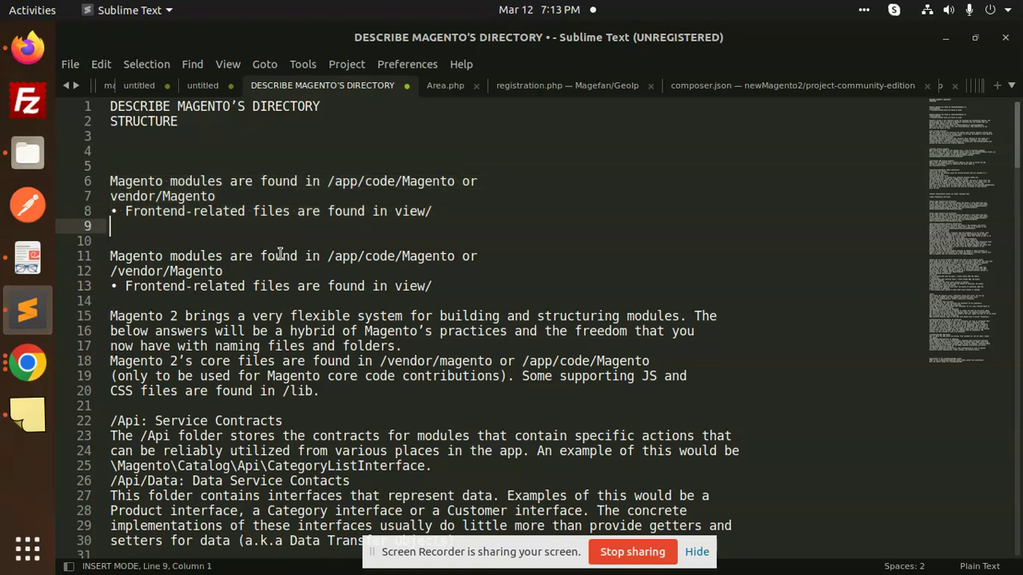
left_click(207, 257)
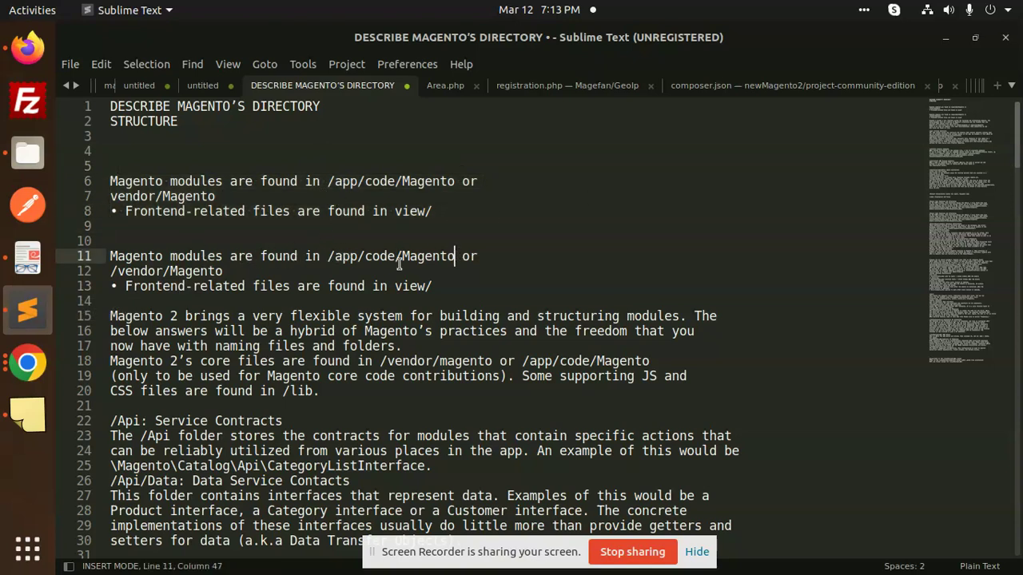
left_click(268, 286)
left_click(291, 285)
left_click(459, 275)
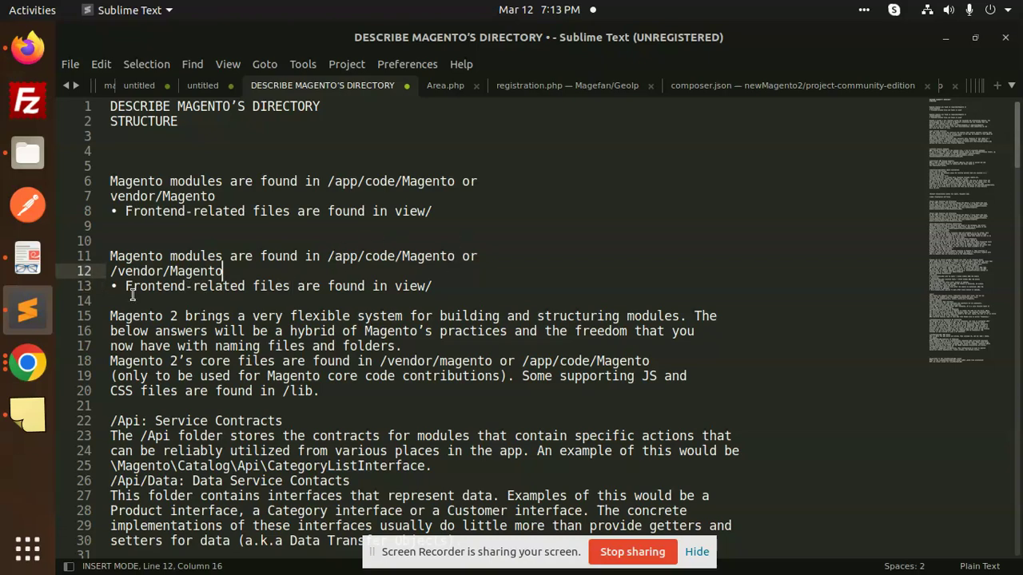
left_click(27, 153)
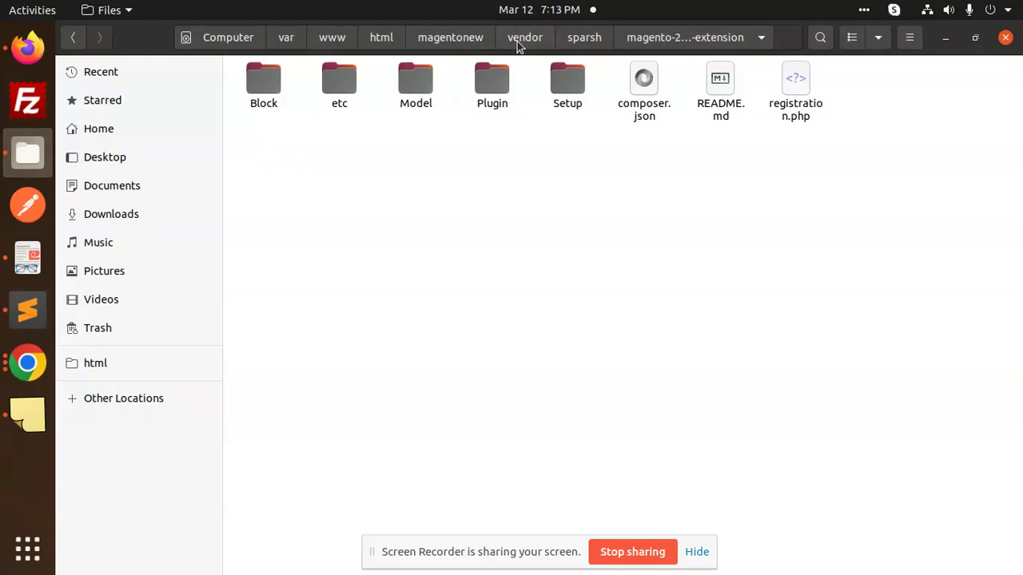
Navigate magentonew > app > design > frontend > the theme vendor folder > simple.
left_click(454, 41)
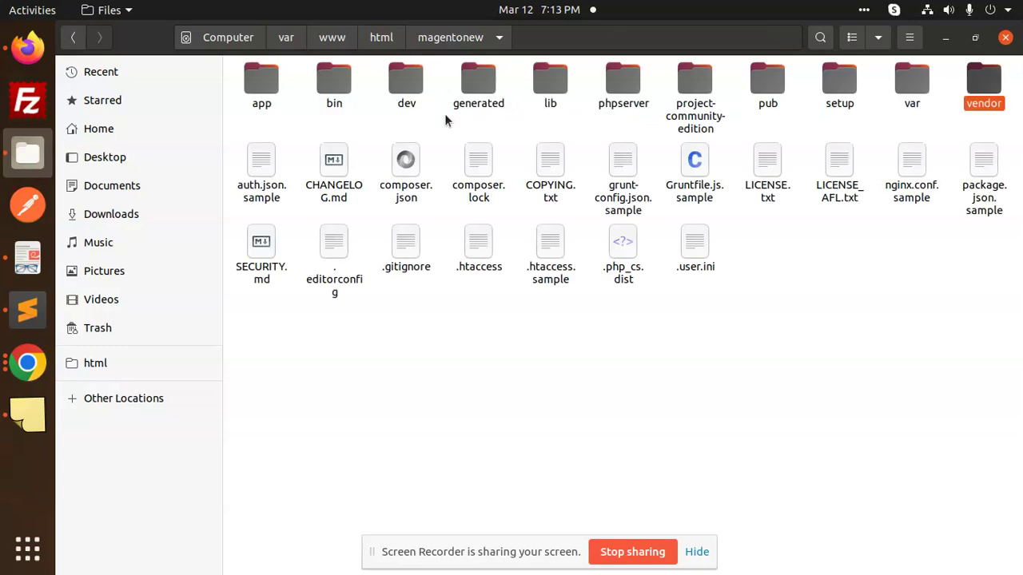
left_click(256, 86)
double_click(255, 86)
double_click(349, 94)
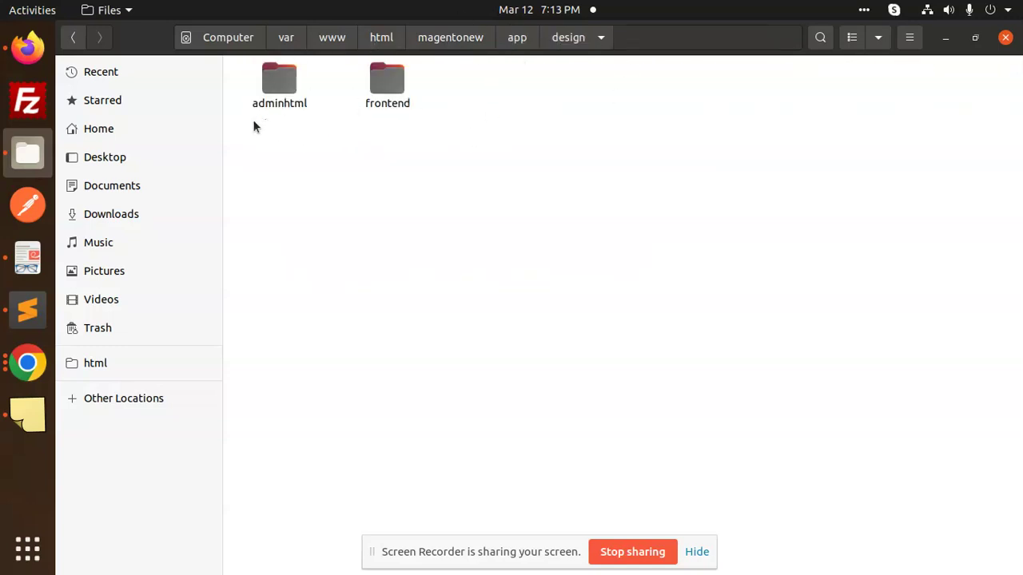
double_click(389, 90)
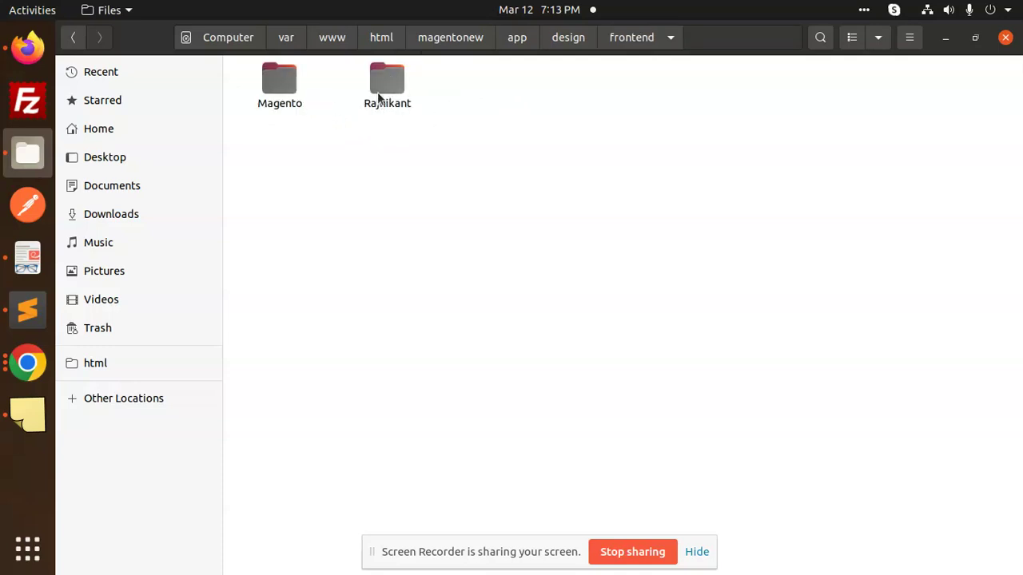
double_click(376, 93)
double_click(285, 90)
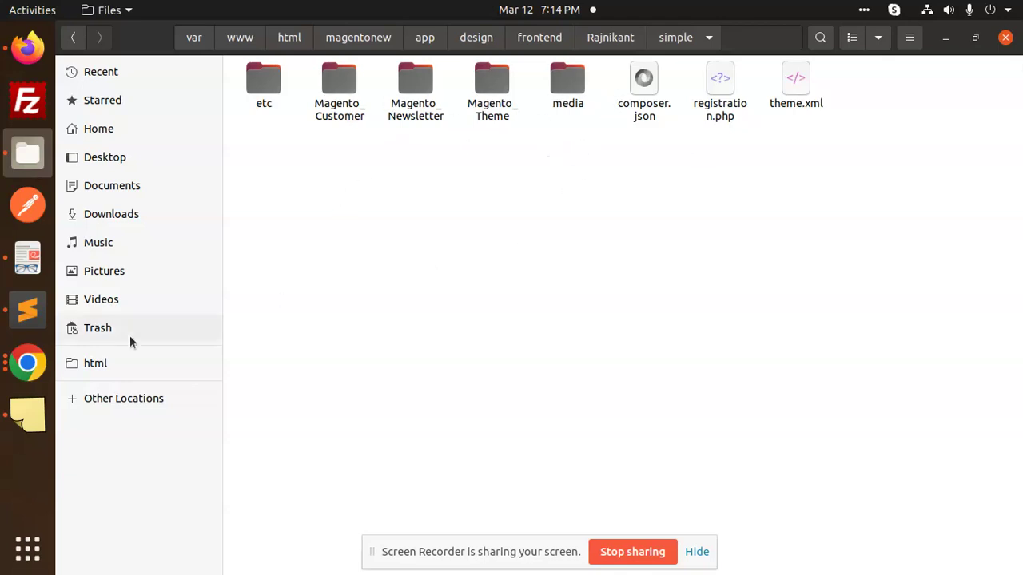
left_click(28, 310)
left_click(239, 301)
left_click(158, 318)
left_click(294, 331)
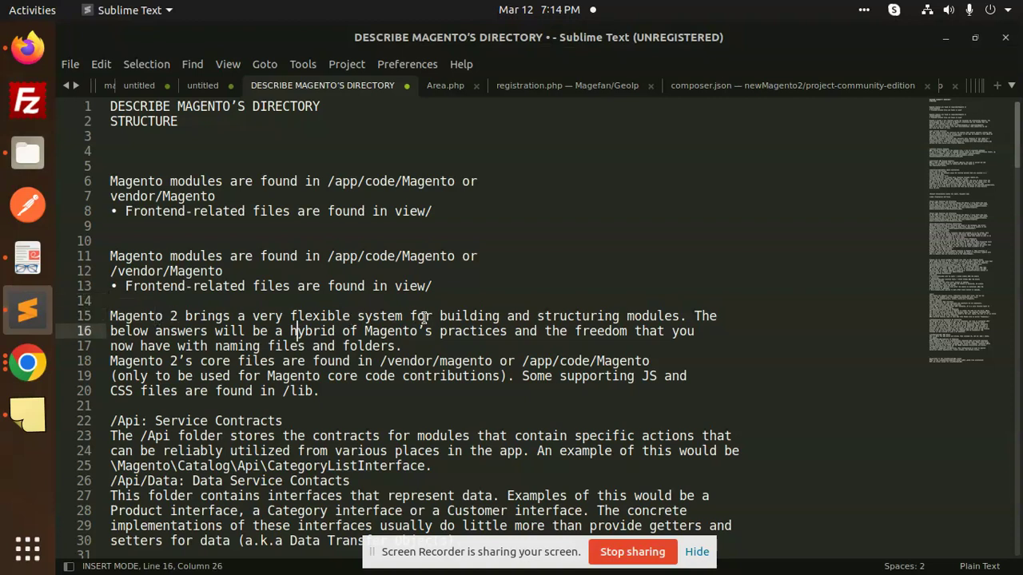
left_click(656, 314)
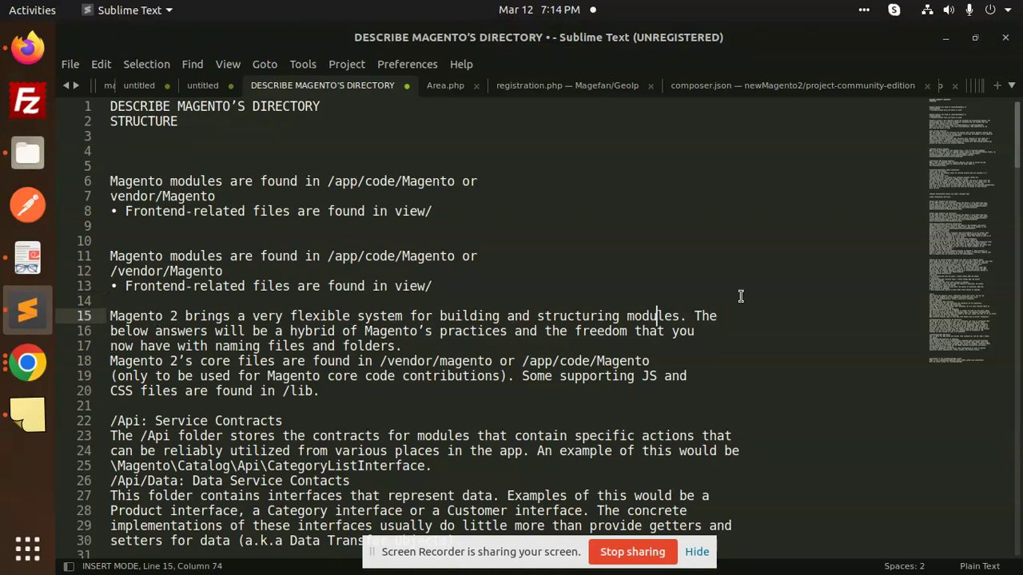
left_click_drag(983, 135, 580, 227)
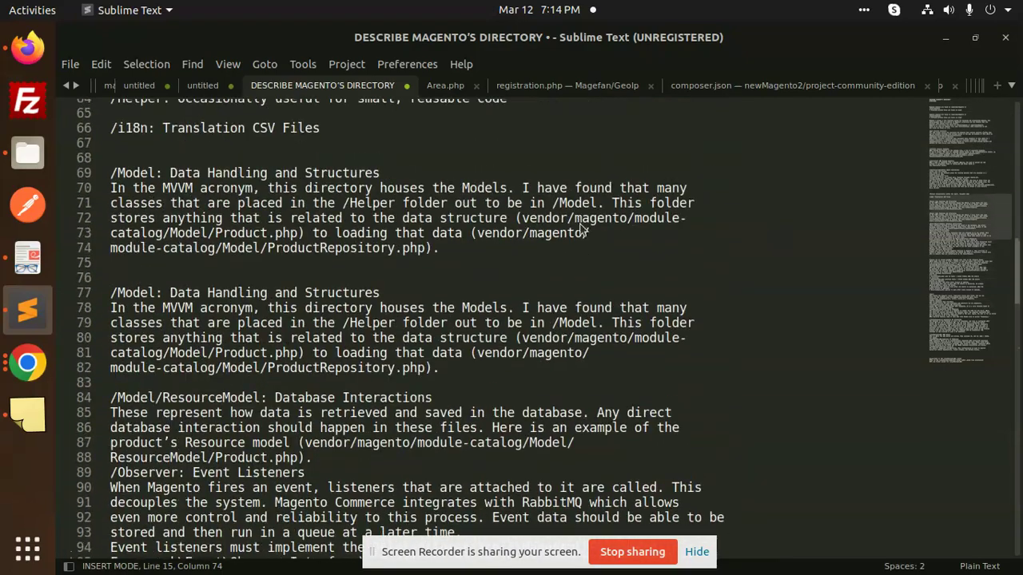
left_click(28, 154)
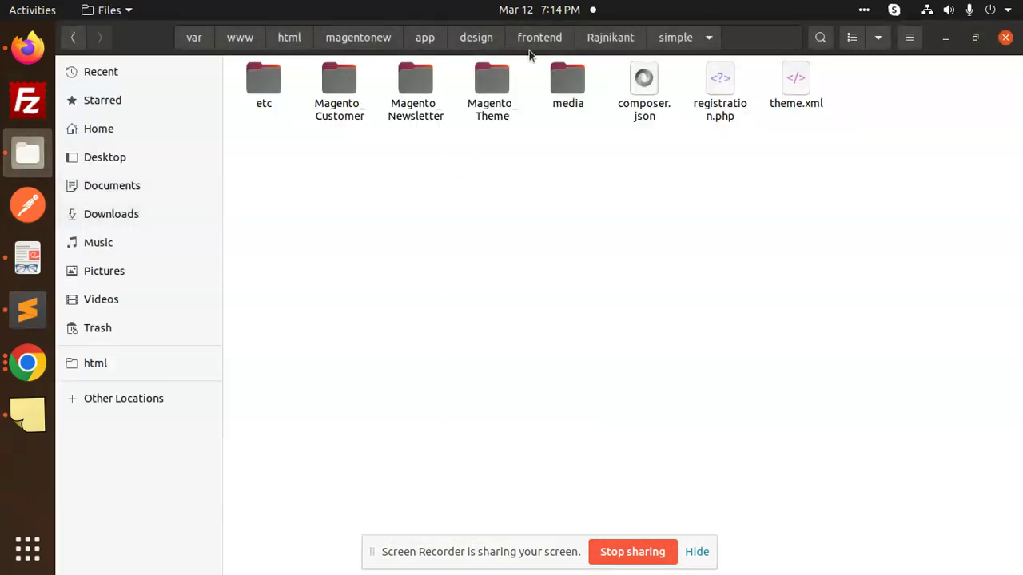
Go up to magentonew and open its app/code folder to list the modules.
left_click(473, 38)
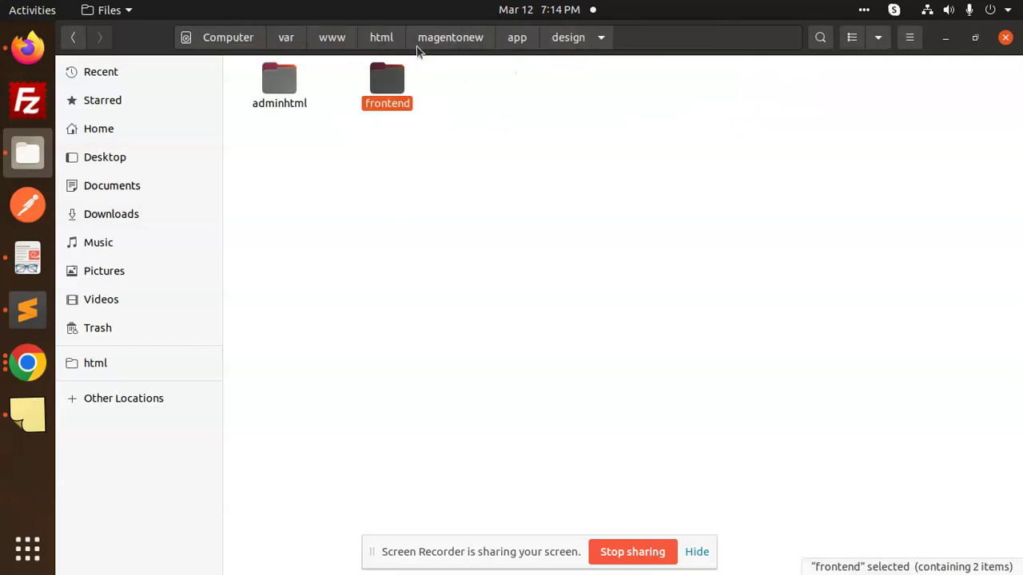
left_click(416, 47)
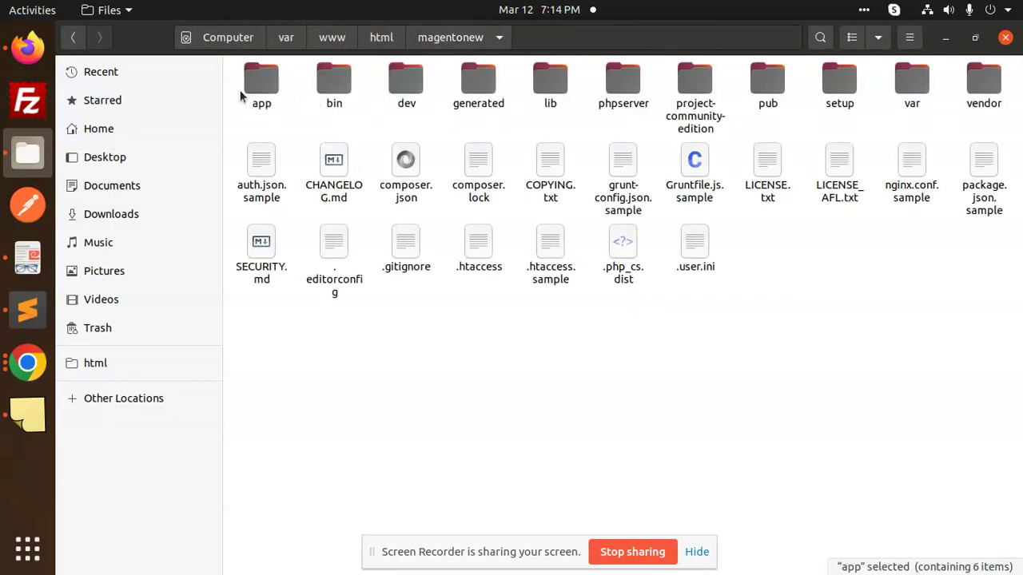
double_click(254, 94)
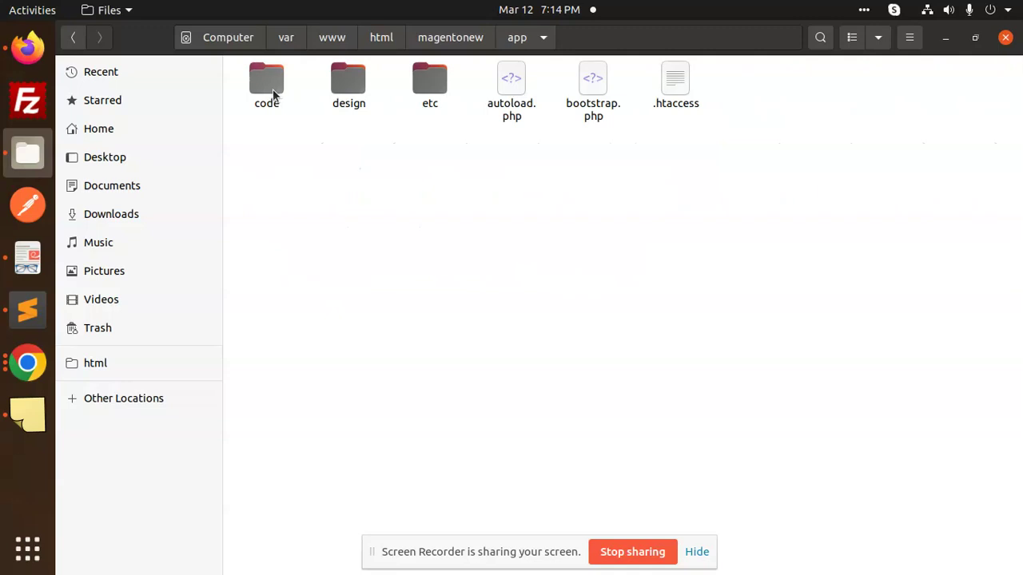
double_click(272, 93)
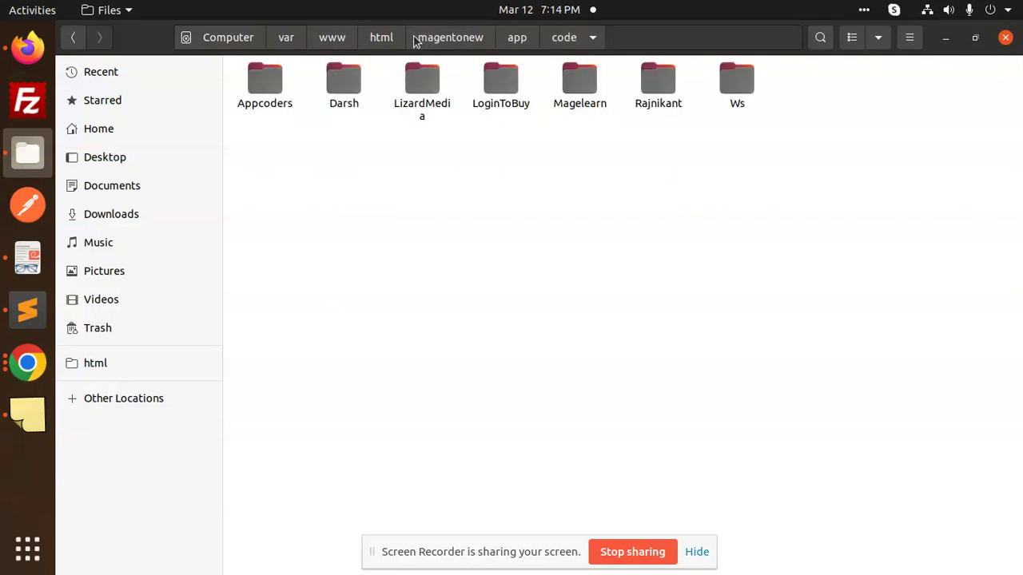
From html, open magentotest > project-community-edition > app > code to view its modules.
left_click(382, 38)
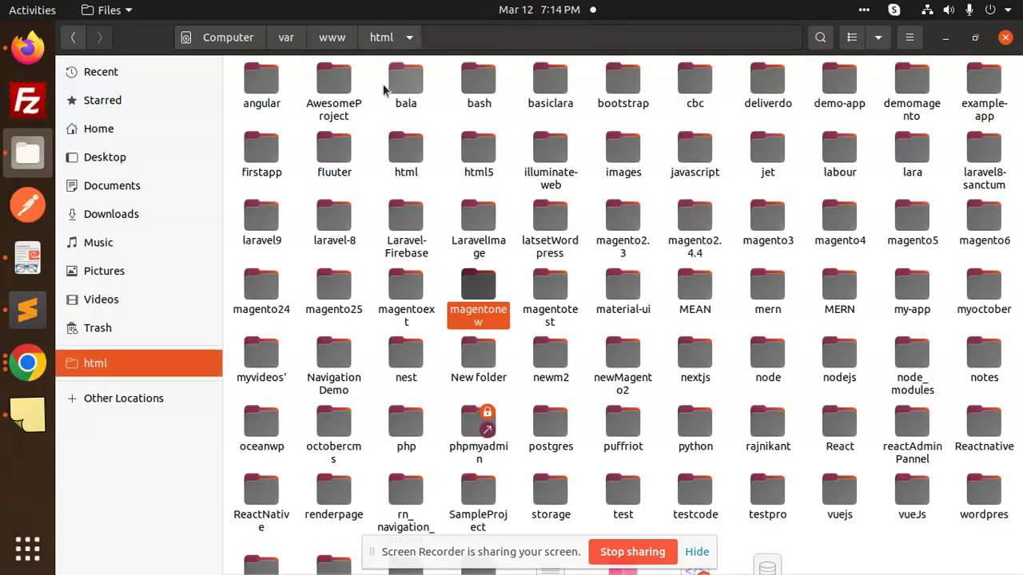
double_click(559, 317)
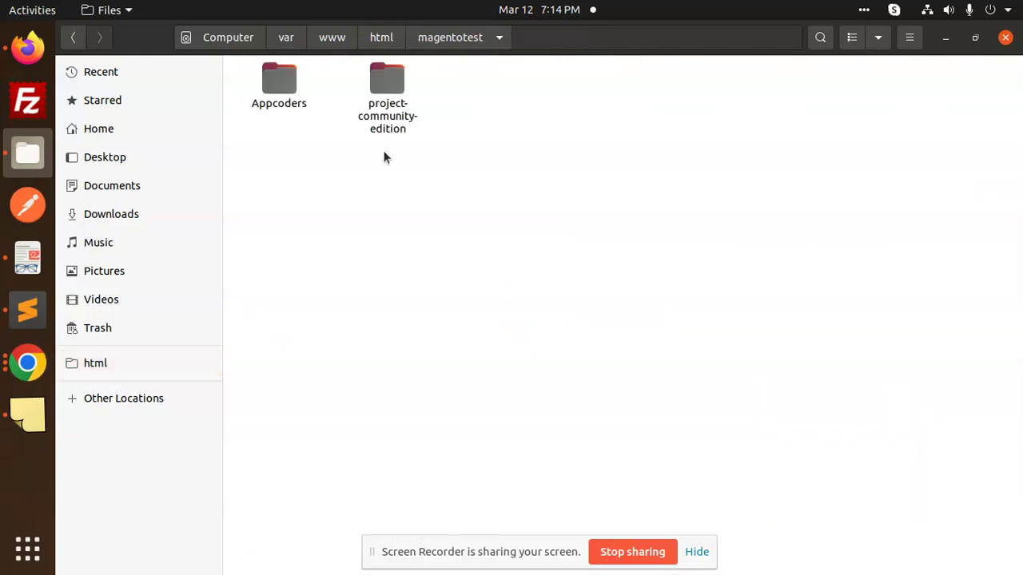
double_click(383, 108)
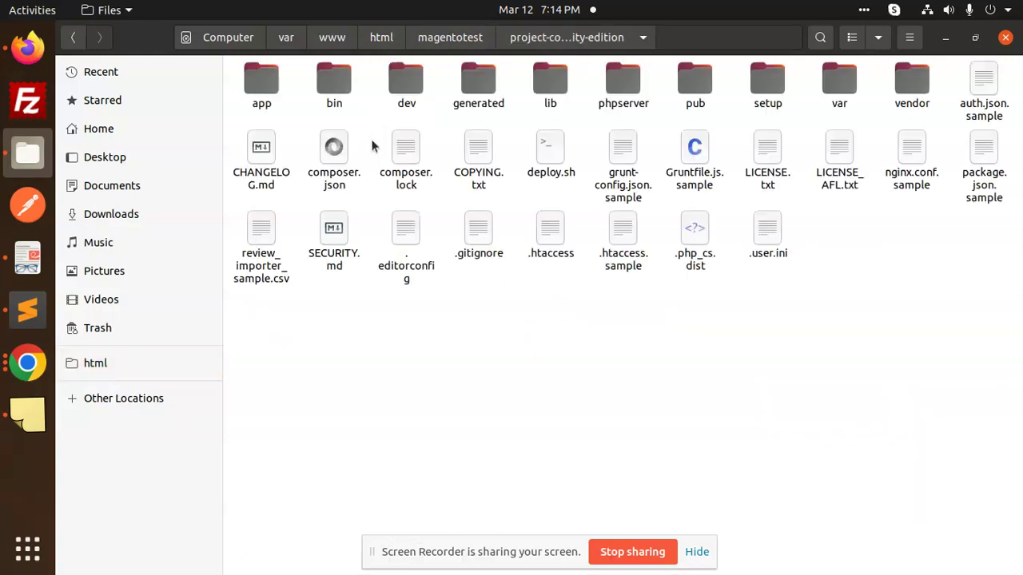
double_click(265, 86)
double_click(265, 86)
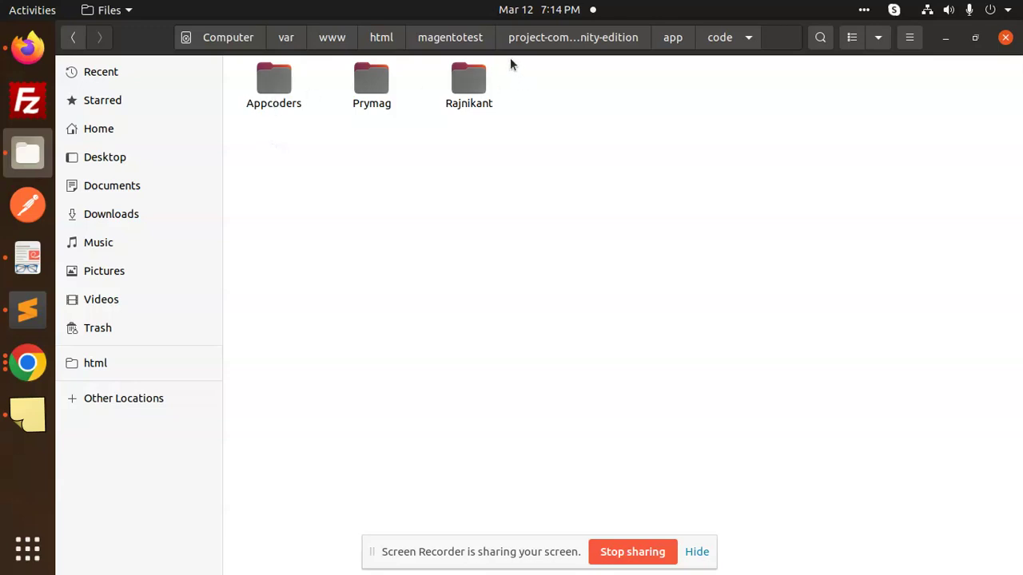
Return via magentotest to the html folder and open the magento25 project.
left_click(433, 42)
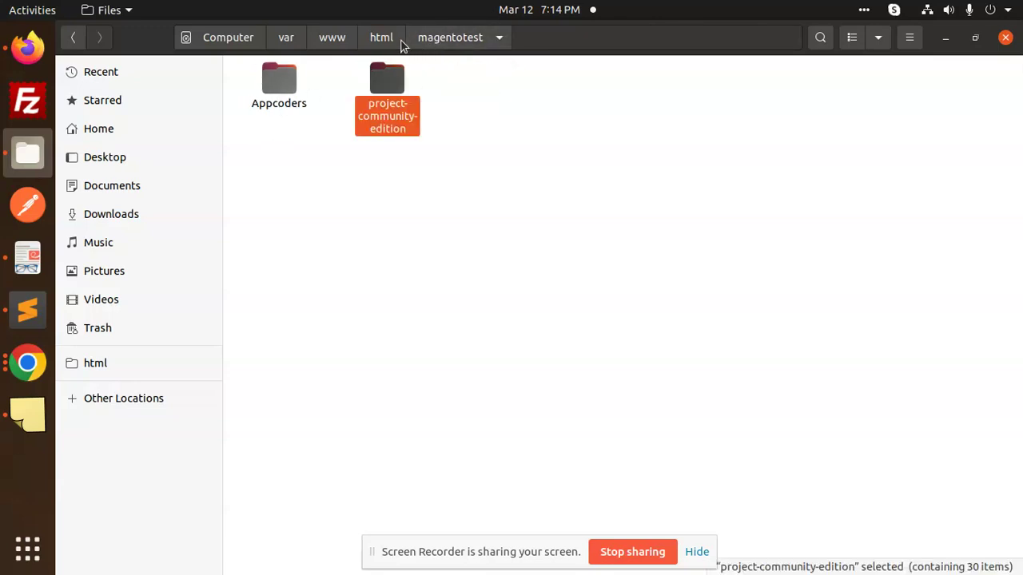
left_click(400, 41)
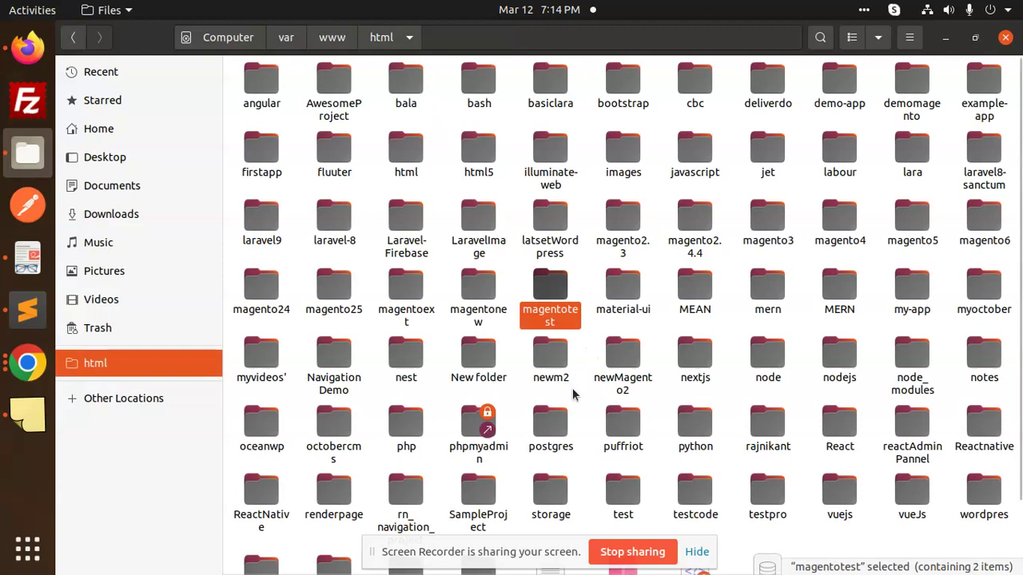
double_click(327, 300)
Peek into magento25's project-community-edition/app folder, then return to the html listing.
double_click(278, 89)
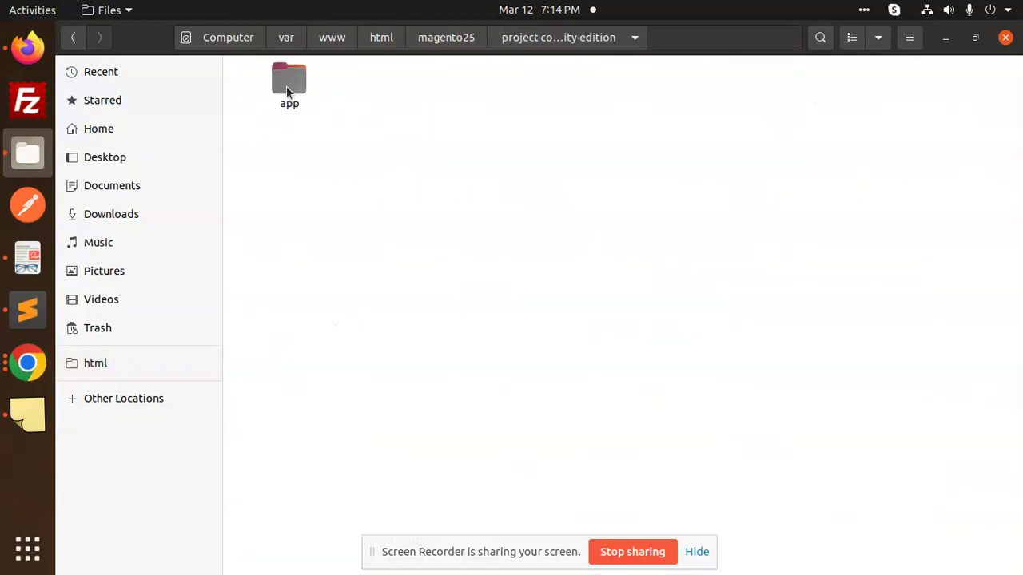
double_click(287, 87)
left_click(283, 87)
key("alt+Up")
key("alt+Up")
left_click(371, 45)
Open magento24 > project-community-edition > app > code > FME > Quickrfq.
double_click(264, 288)
double_click(377, 102)
double_click(294, 94)
double_click(272, 88)
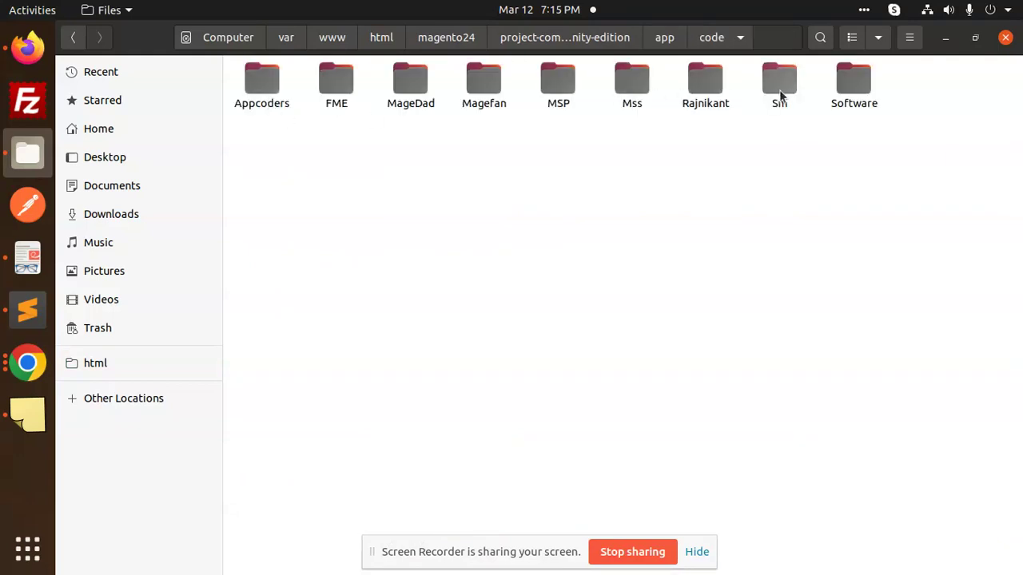
double_click(342, 95)
double_click(296, 101)
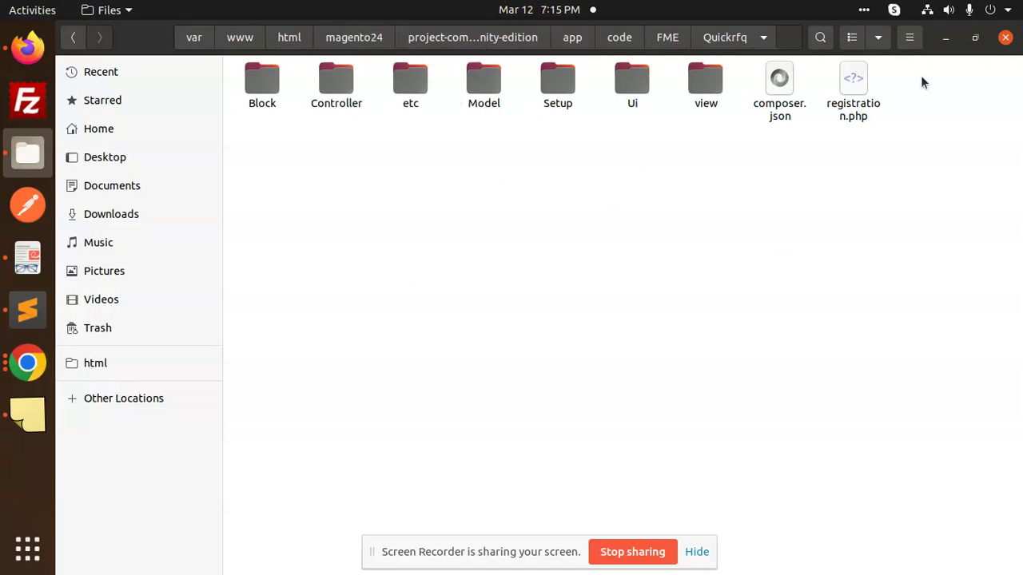
Highlight Quickrfq's Block, etc, Model, Setup and Ui folders one by one.
left_click(280, 107)
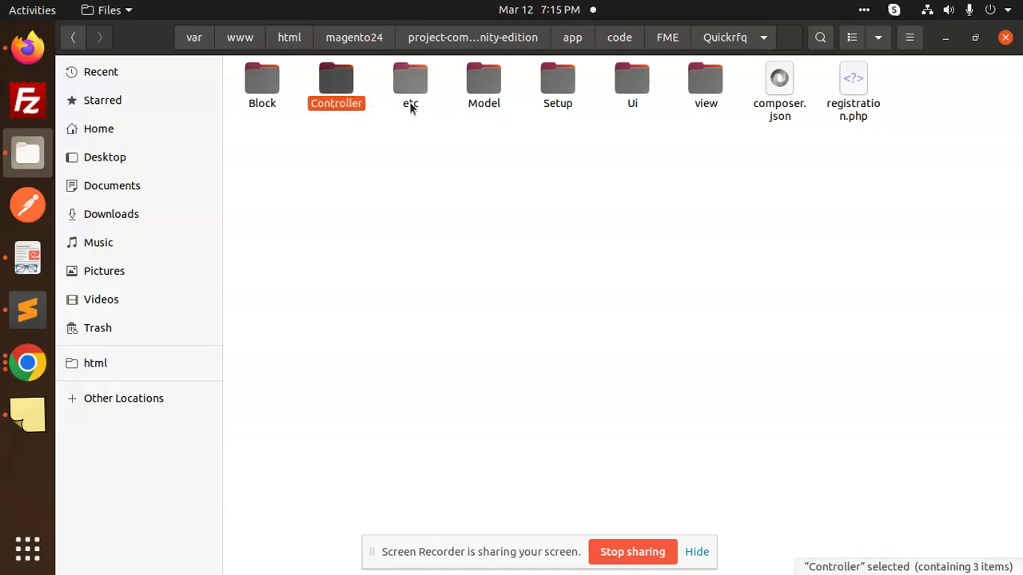
left_click(409, 101)
left_click(473, 104)
left_click(547, 96)
left_click(631, 89)
left_click(686, 102)
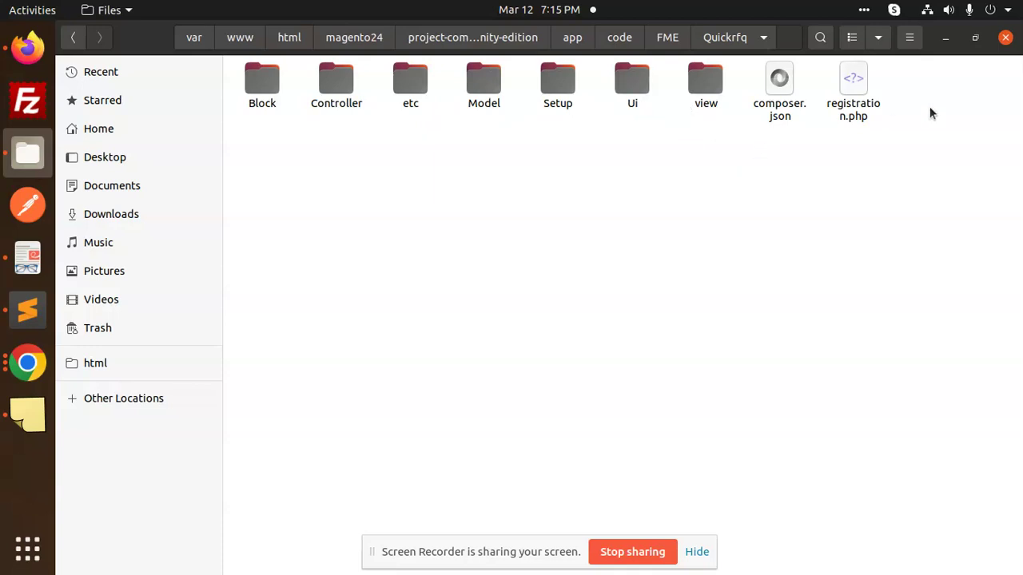
Highlight registration.php, open the Block folder, and return to the Sublime Text notes.
left_click(862, 115)
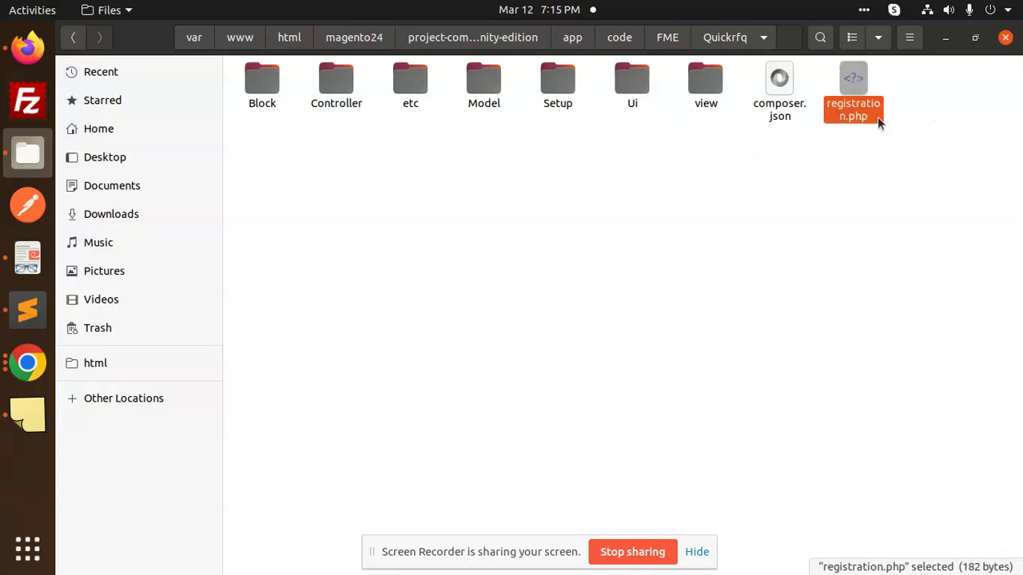
left_click(869, 142)
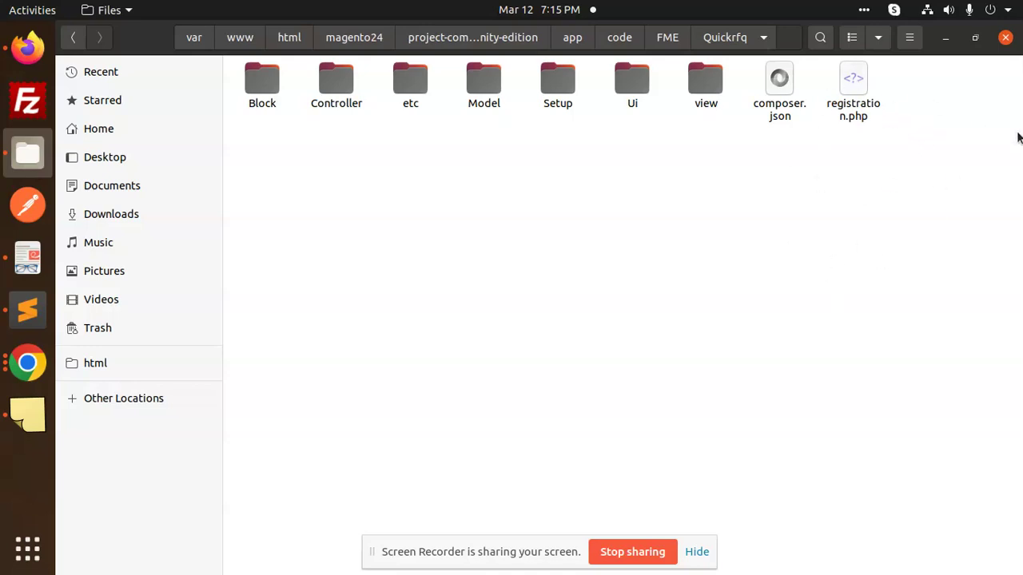
double_click(262, 84)
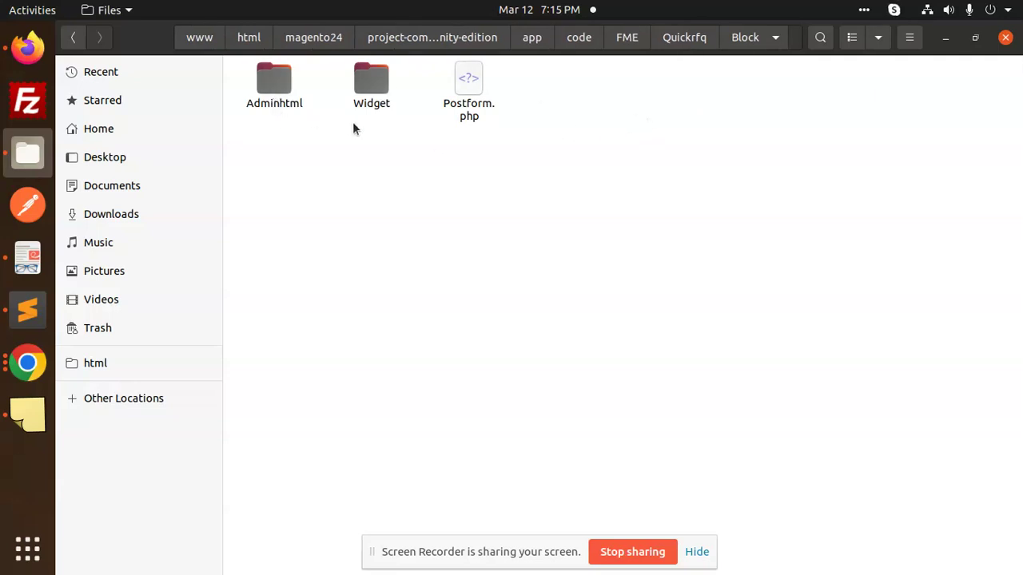
left_click(27, 310)
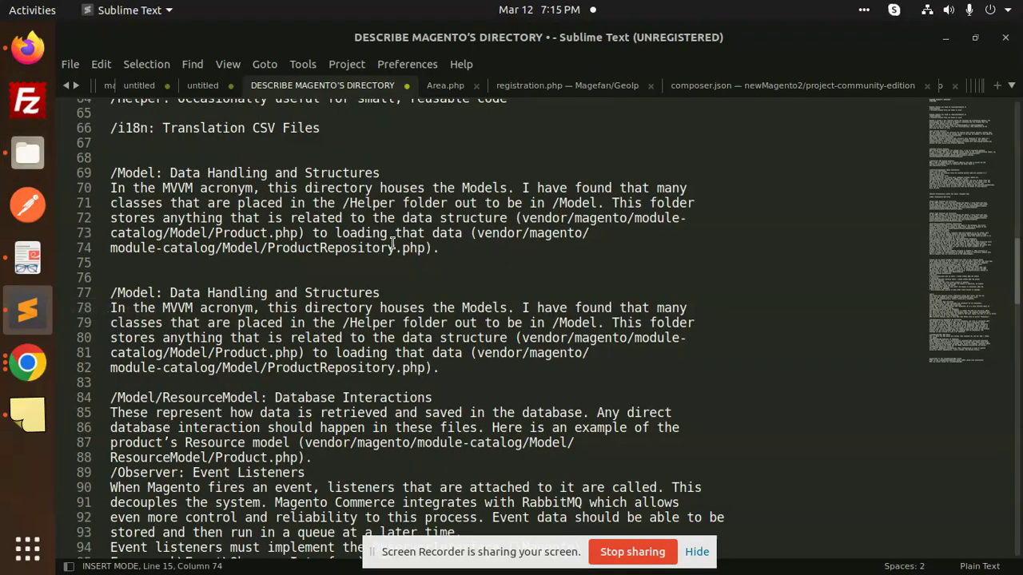
Back in Files, open Quickrfq's Block/Postform.php with Sublime Text.
left_click(251, 307)
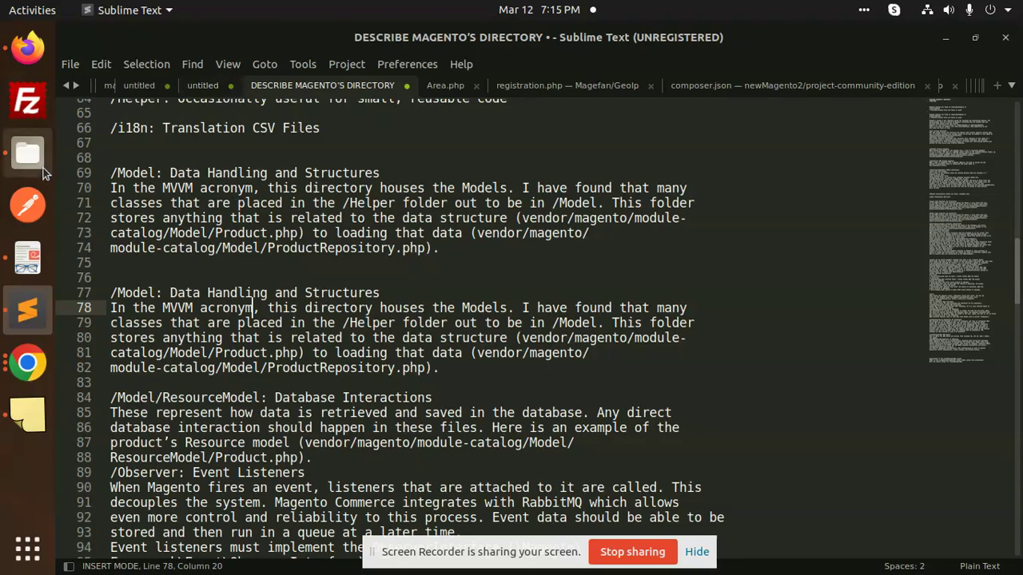
left_click(28, 153)
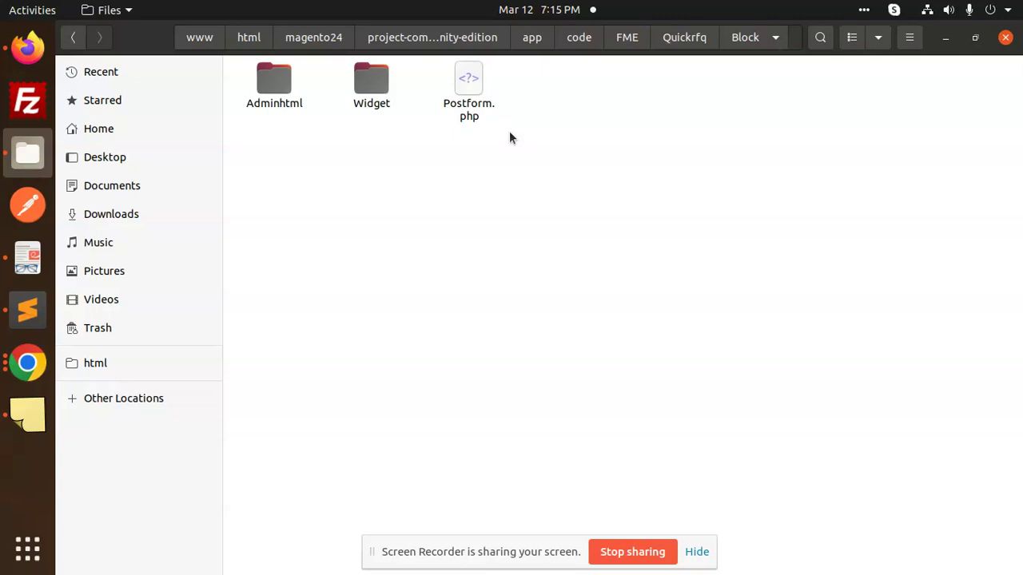
left_click(692, 36)
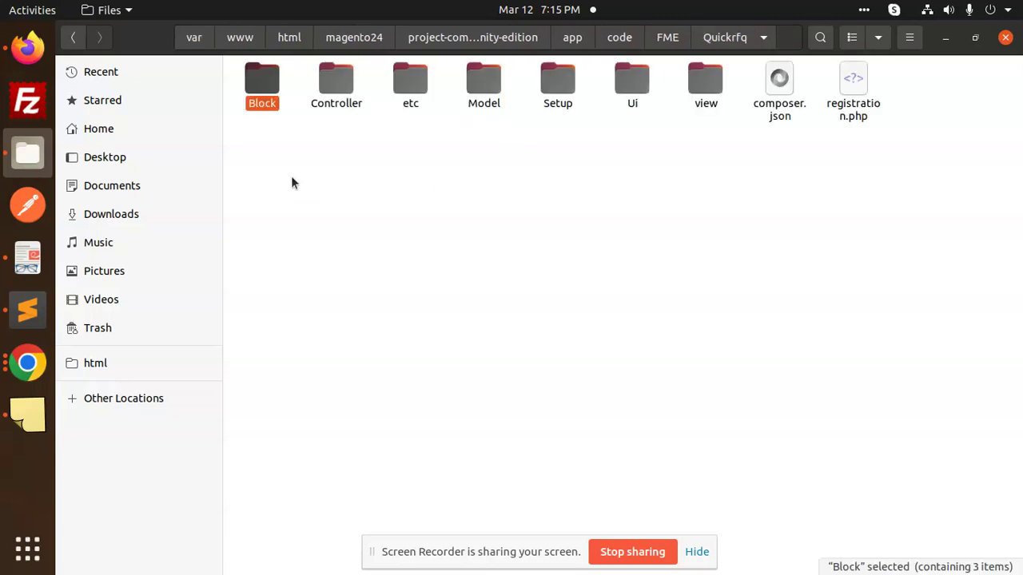
double_click(257, 90)
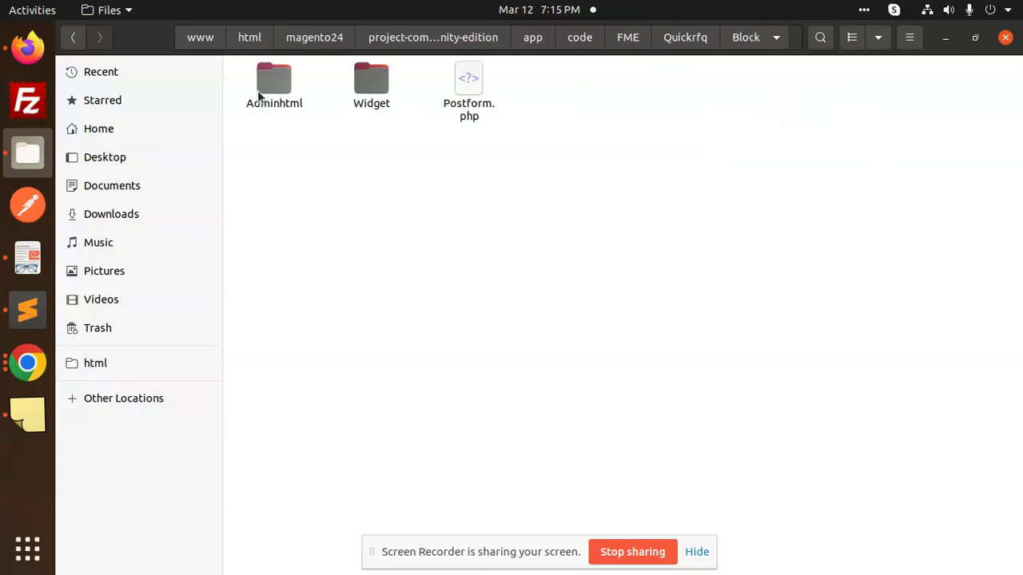
right_click(471, 99)
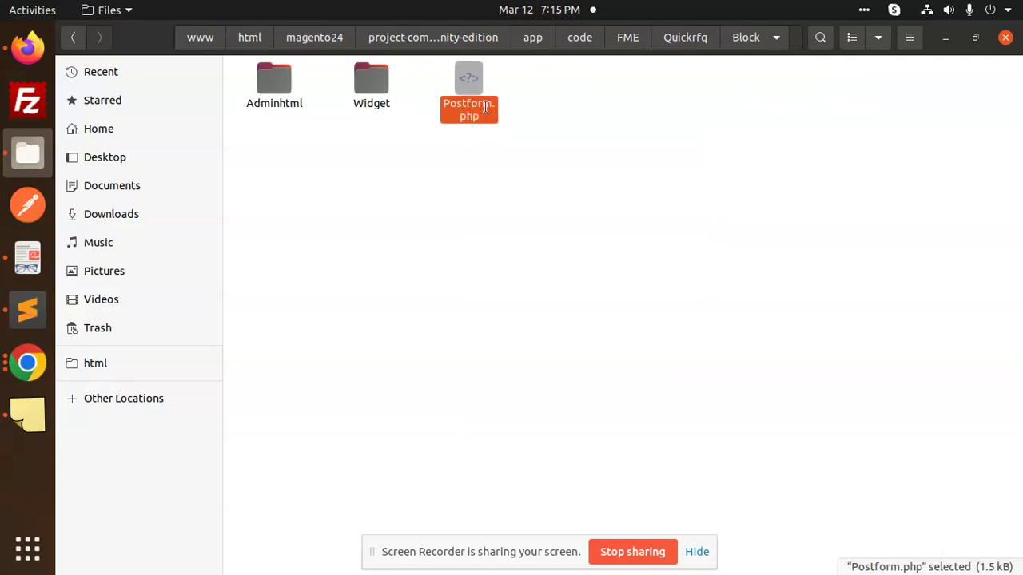
left_click(485, 107)
left_click(351, 184)
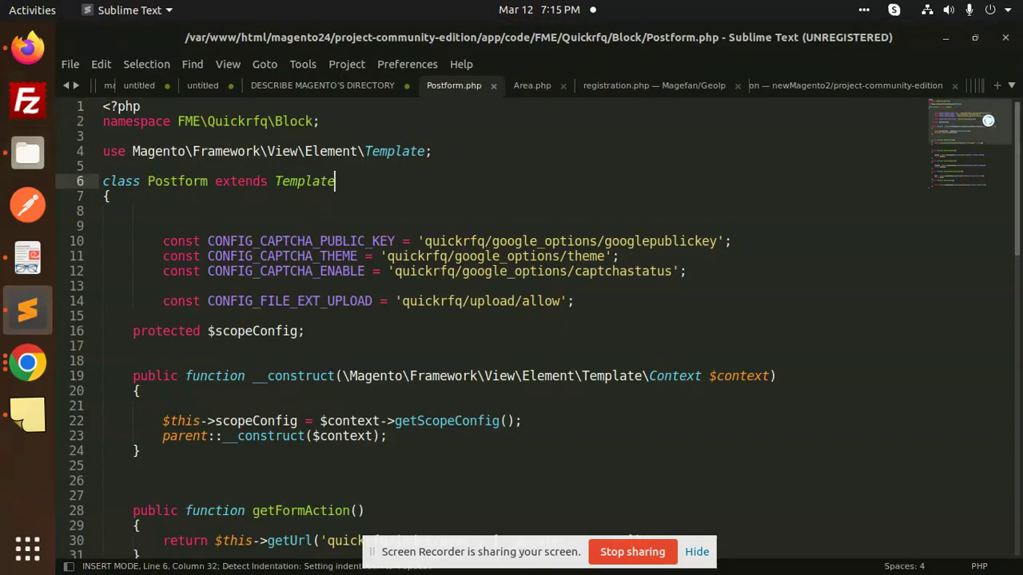
Scroll through Postform.php's captcha getters and select the two getCaptchaTheme body lines.
left_click_drag(988, 121, 988, 141)
left_click(293, 315)
left_click(296, 406)
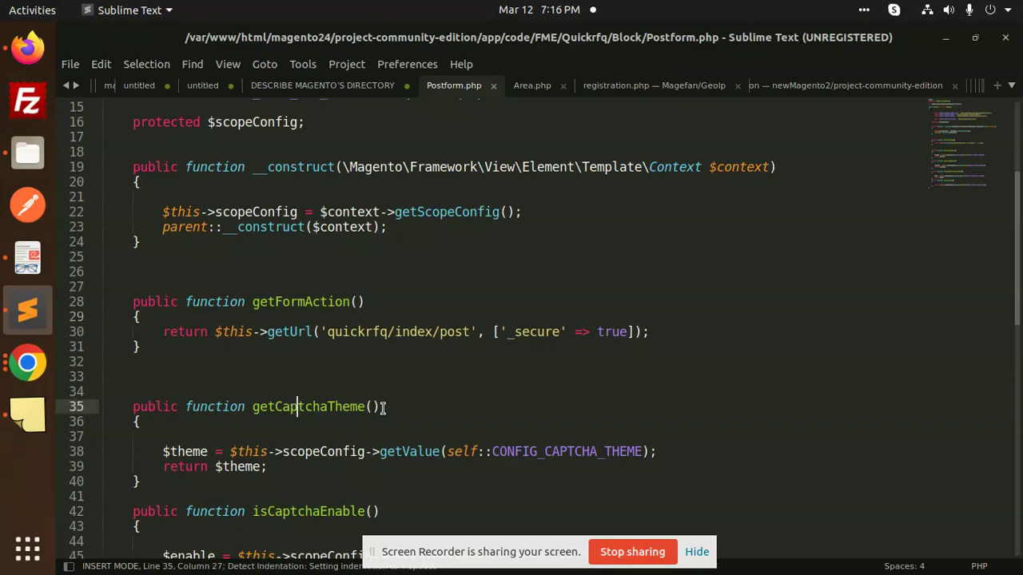
scroll(198, 481, "down", 4)
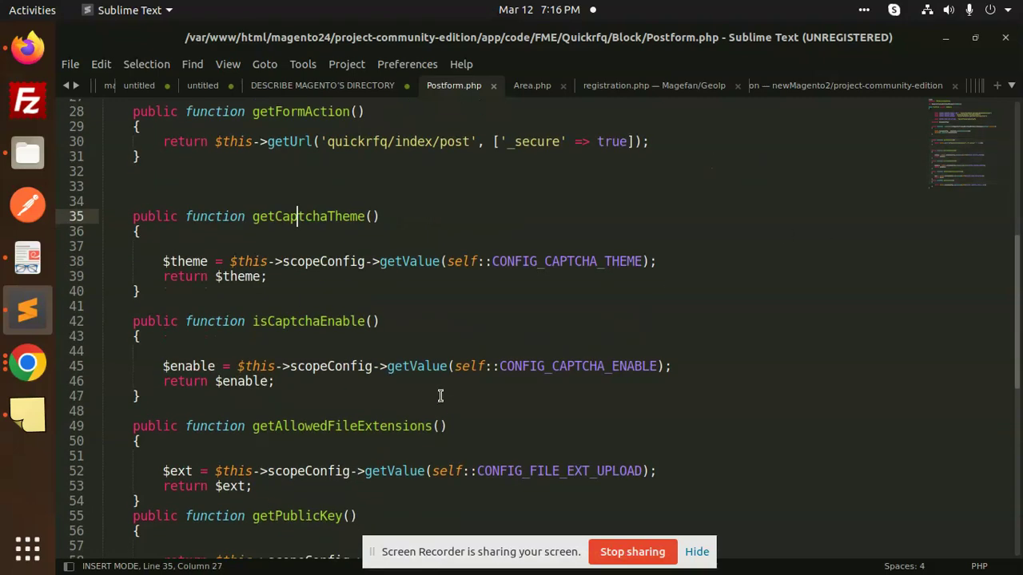
scroll(950, 183, "down", 1)
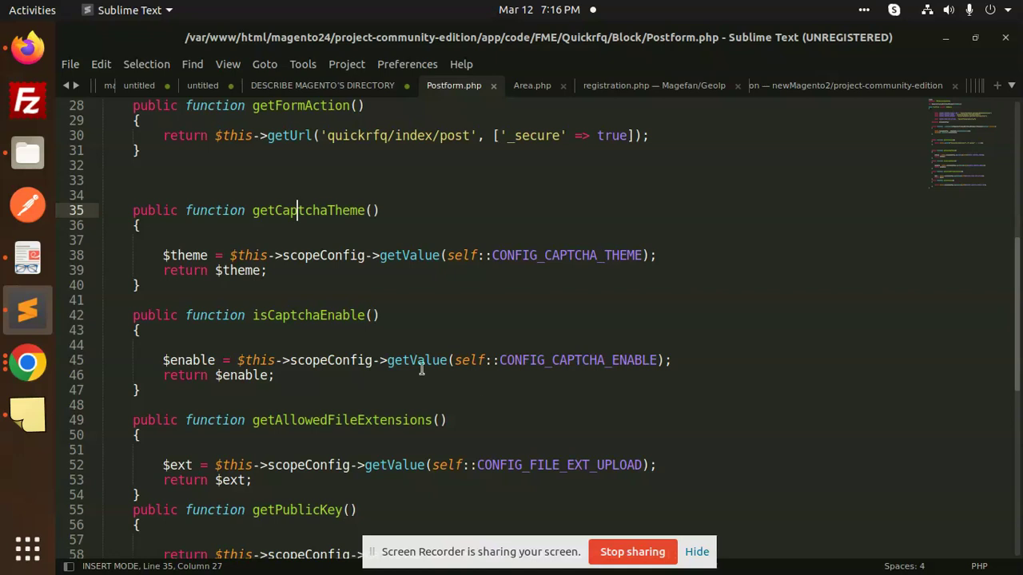
left_click_drag(165, 250, 335, 277)
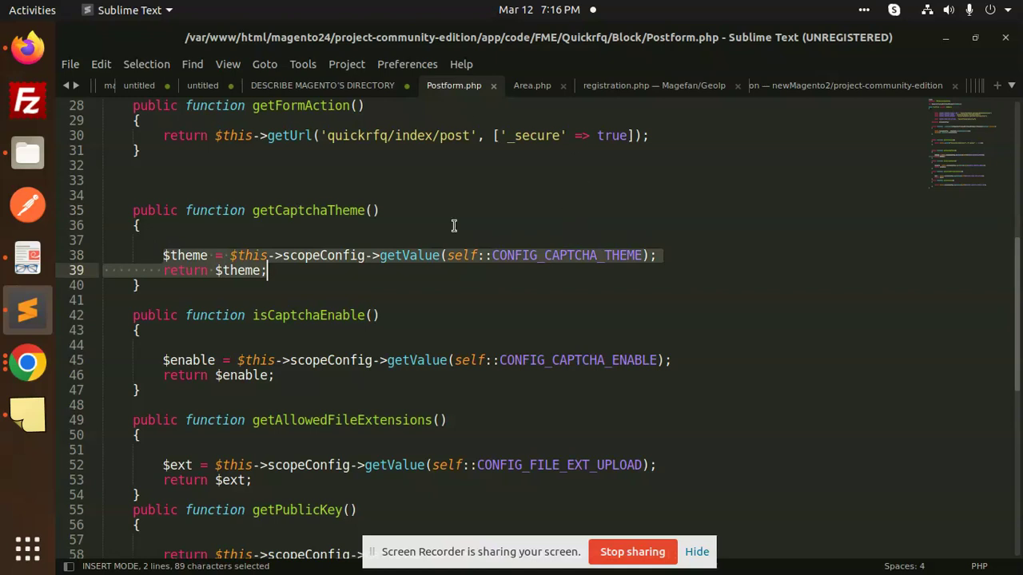
Switch to Files and open the Quickrfq module's Controller folder.
left_click(47, 170)
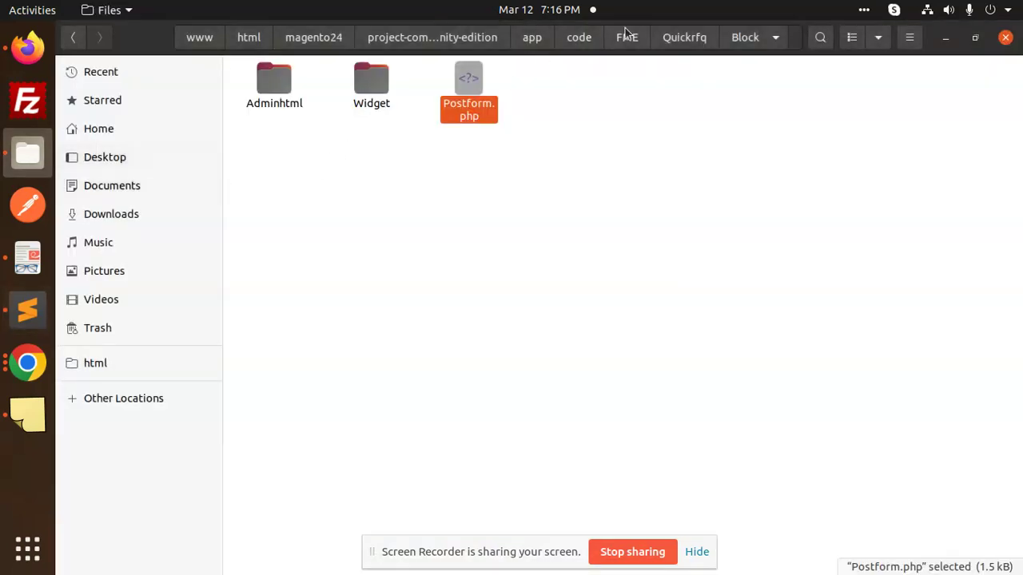
left_click(675, 40)
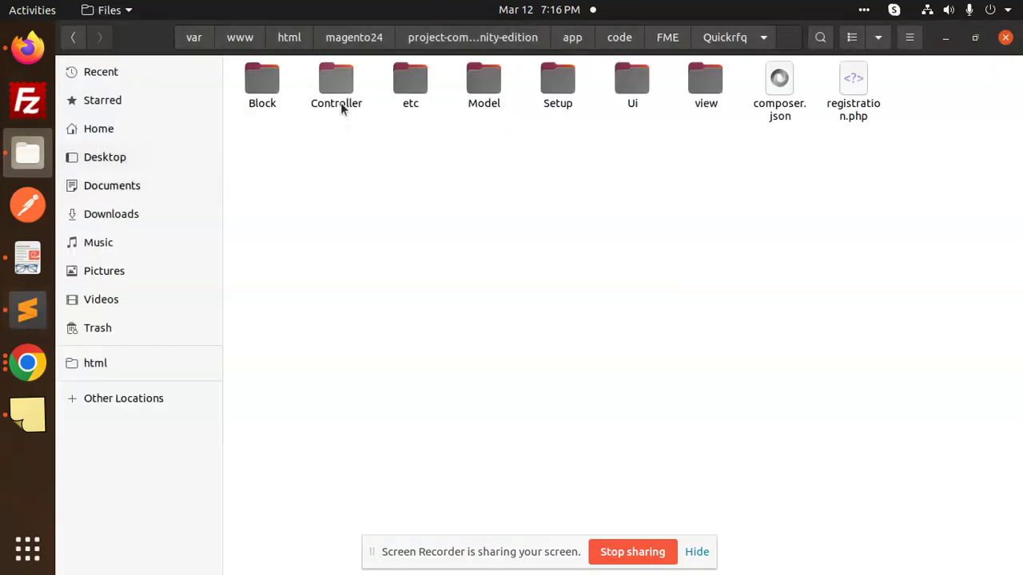
double_click(340, 102)
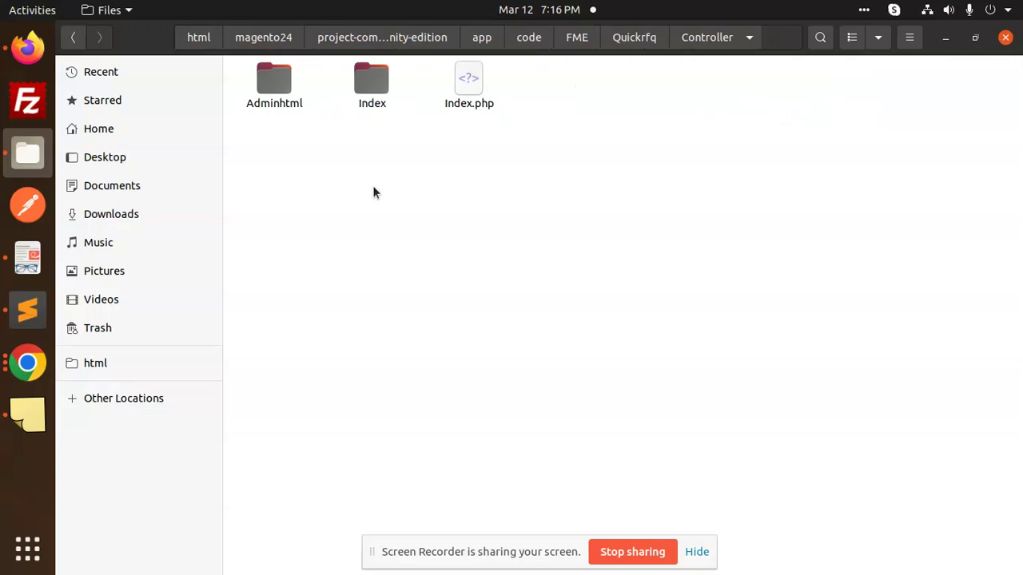